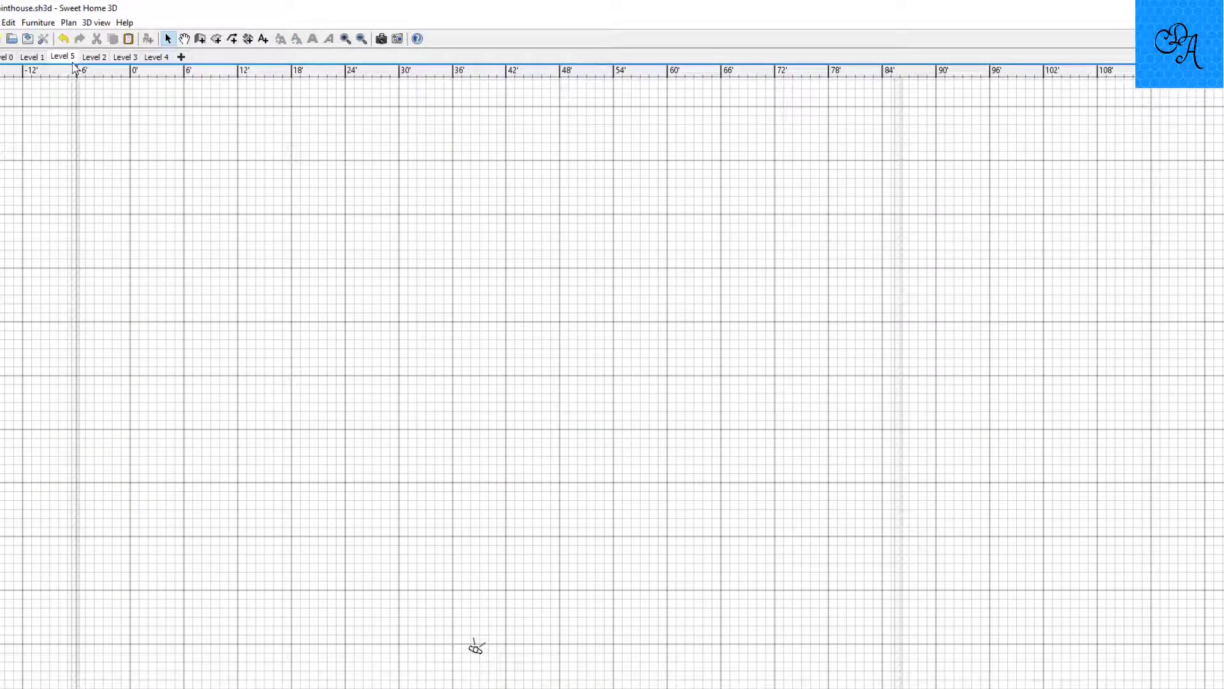
Compare Level 5 with Levels 2 and 3 by switching between their floor plans
click(93, 57)
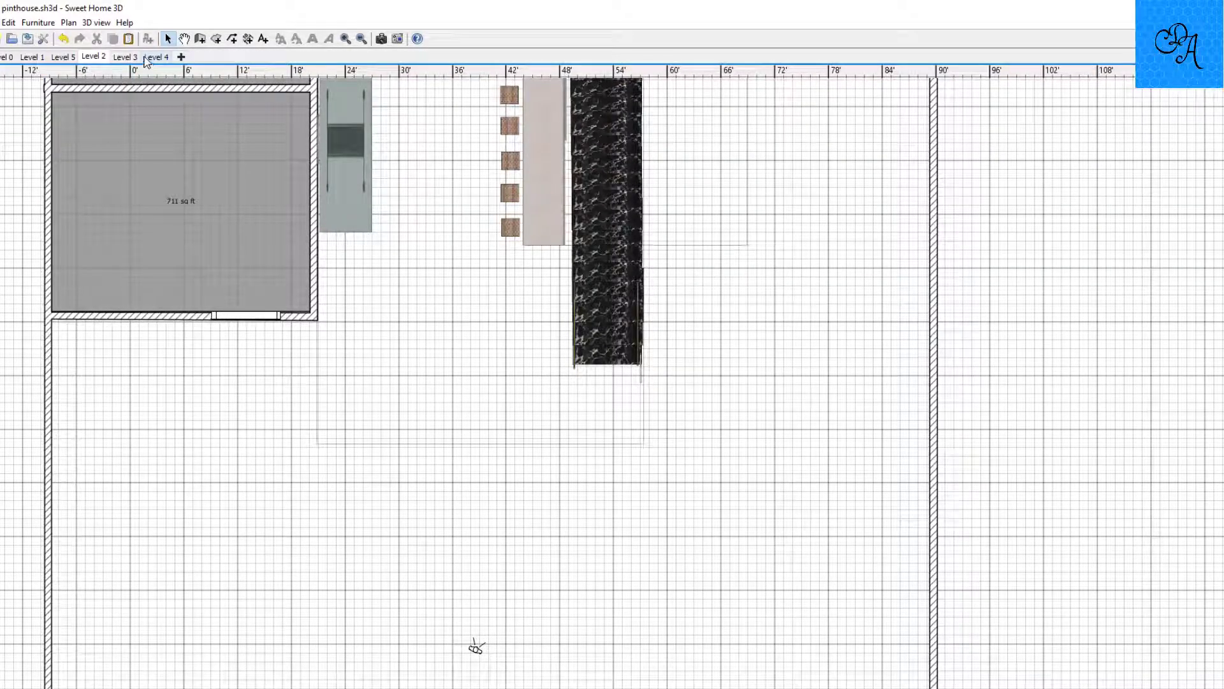
click(75, 59)
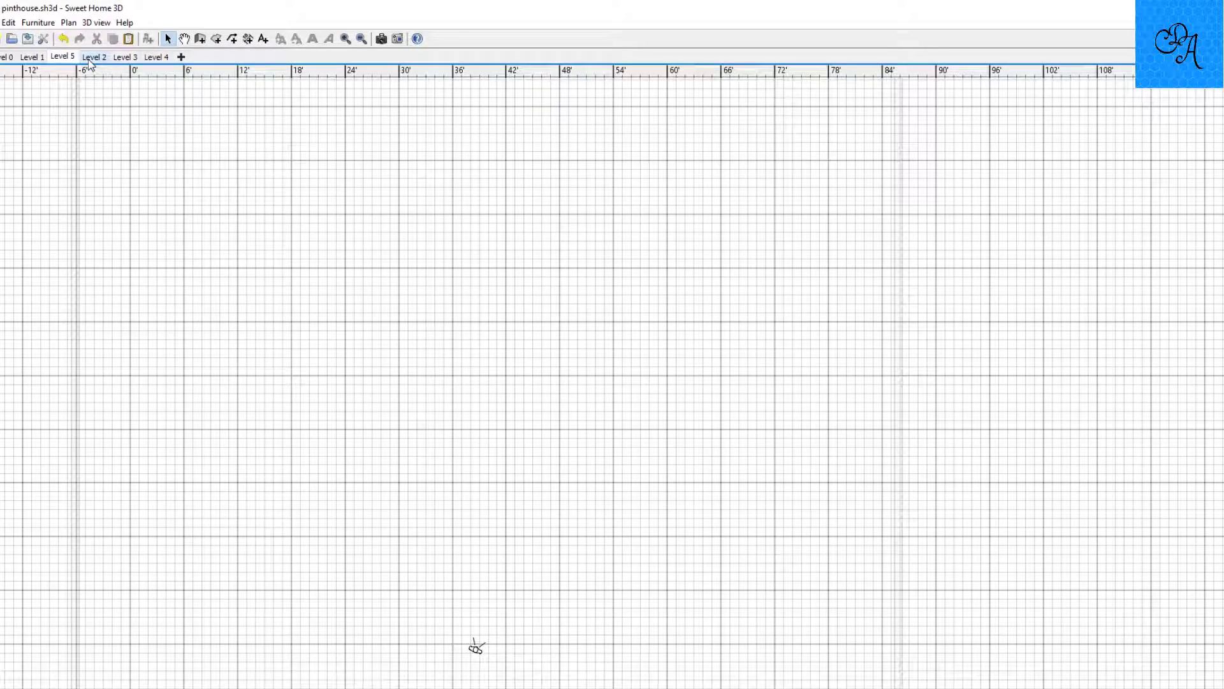
click(115, 58)
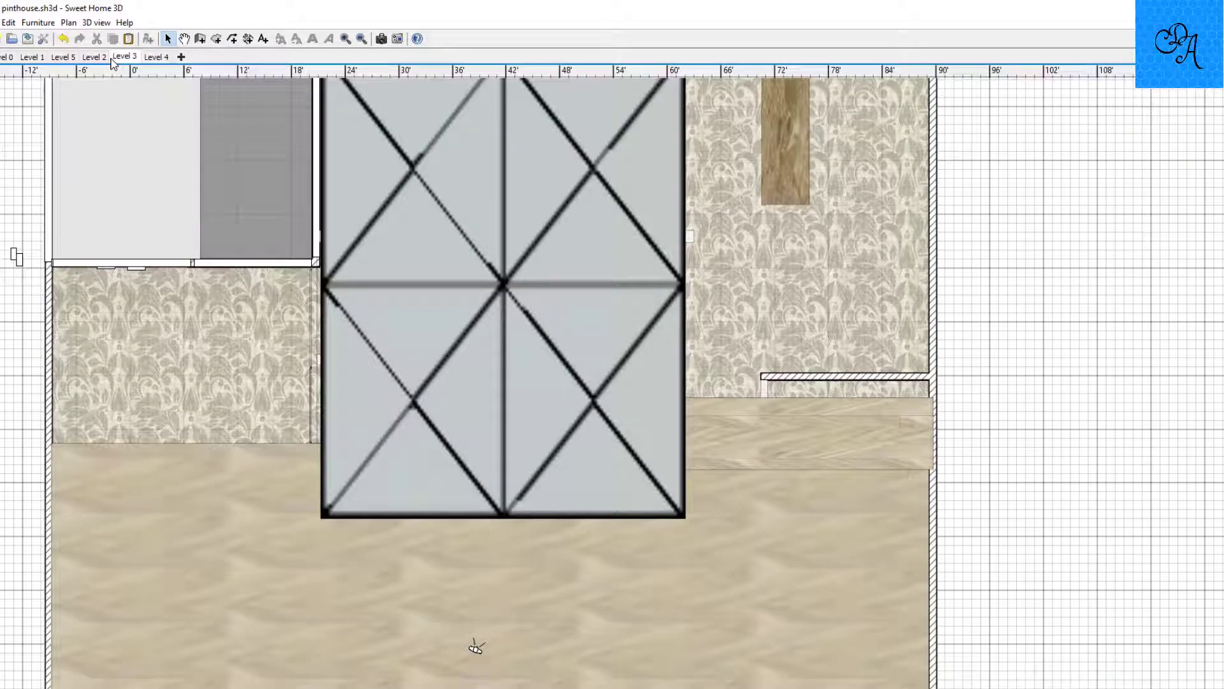
click(67, 58)
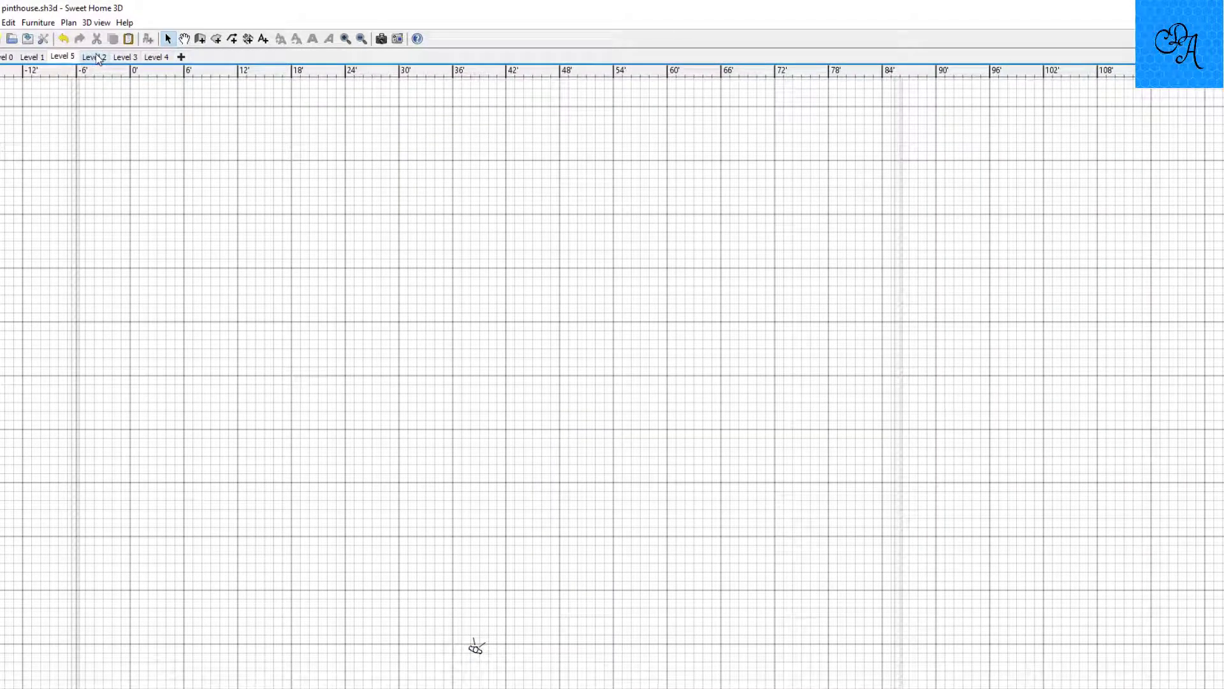
click(96, 57)
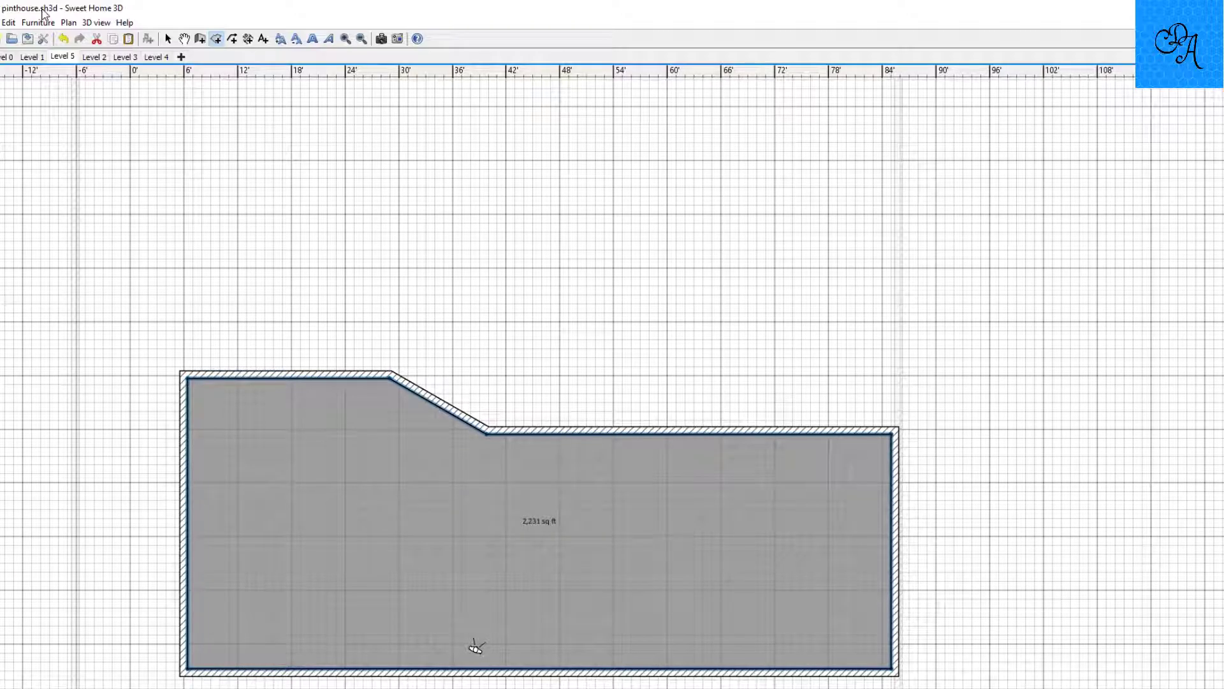
Open the upper-left wall of the Level 5 outline for modification and start creating a room on Level 2
click(168, 39)
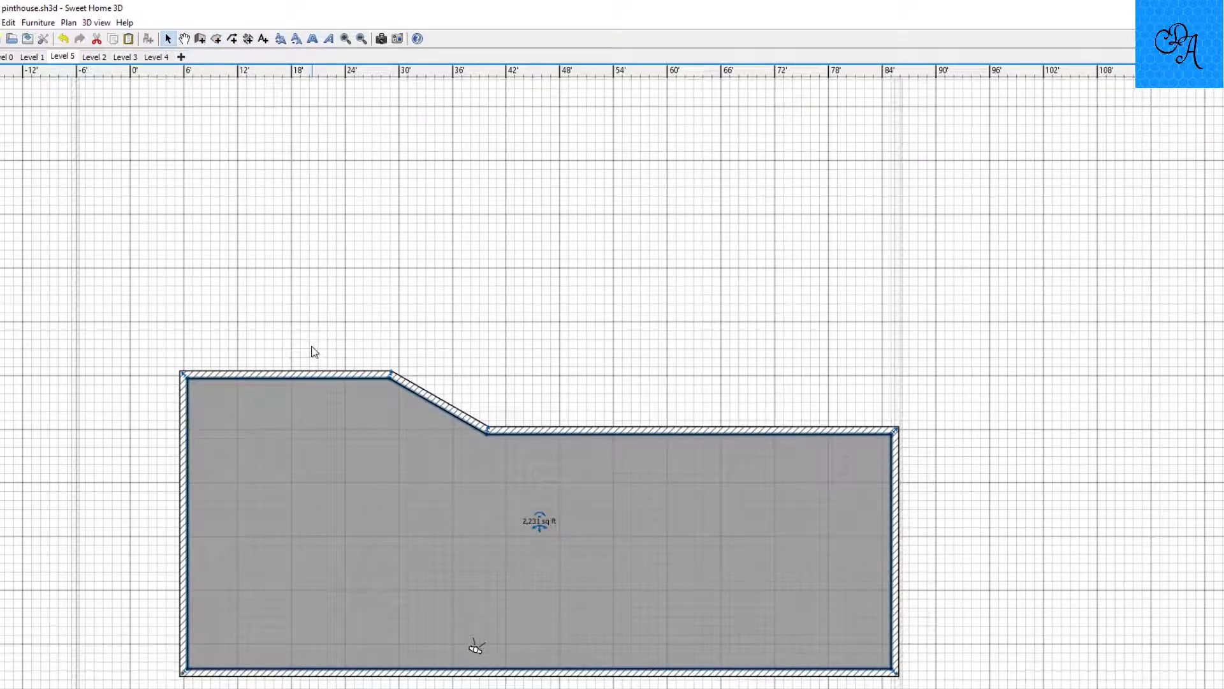
double_click(286, 377)
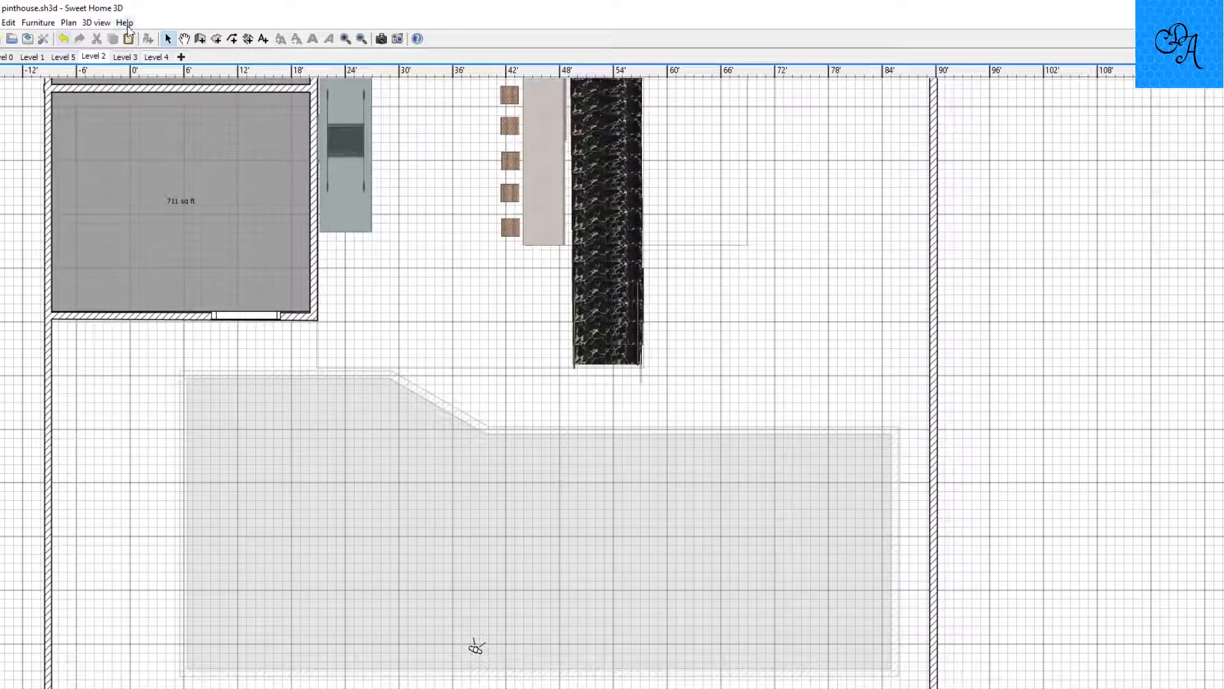
click(216, 39)
key(Return)
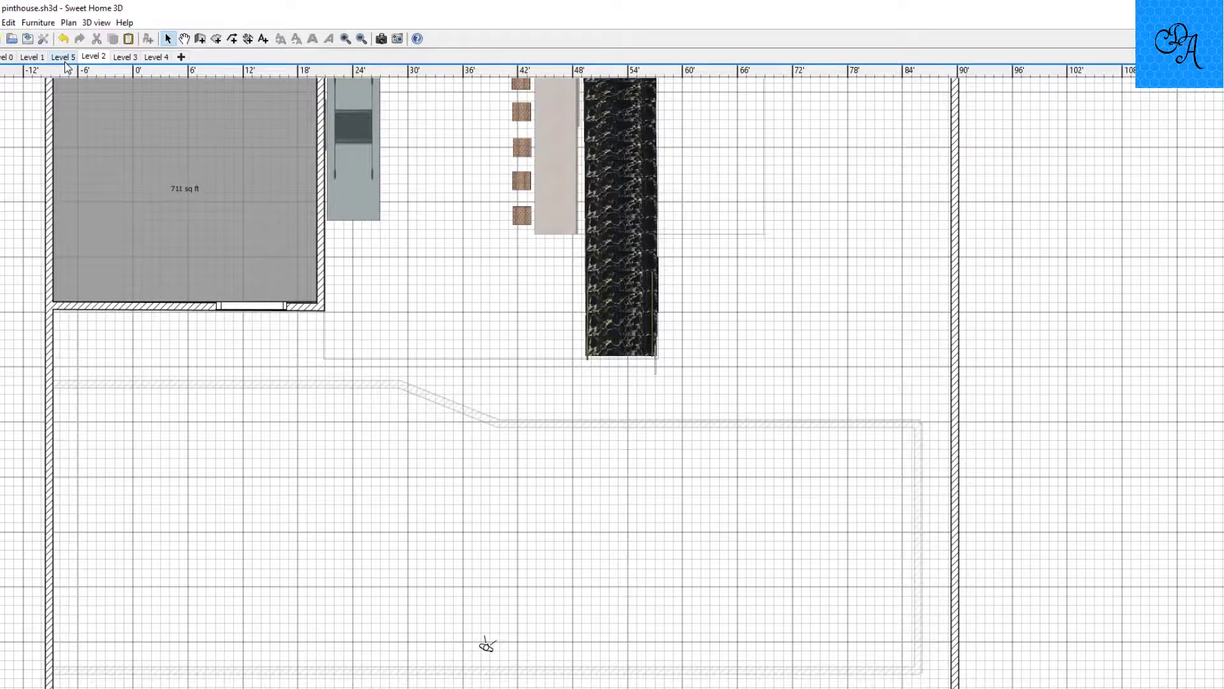
On Level 5, move the right end wall of the outline outward to about the 90' grid line
click(63, 57)
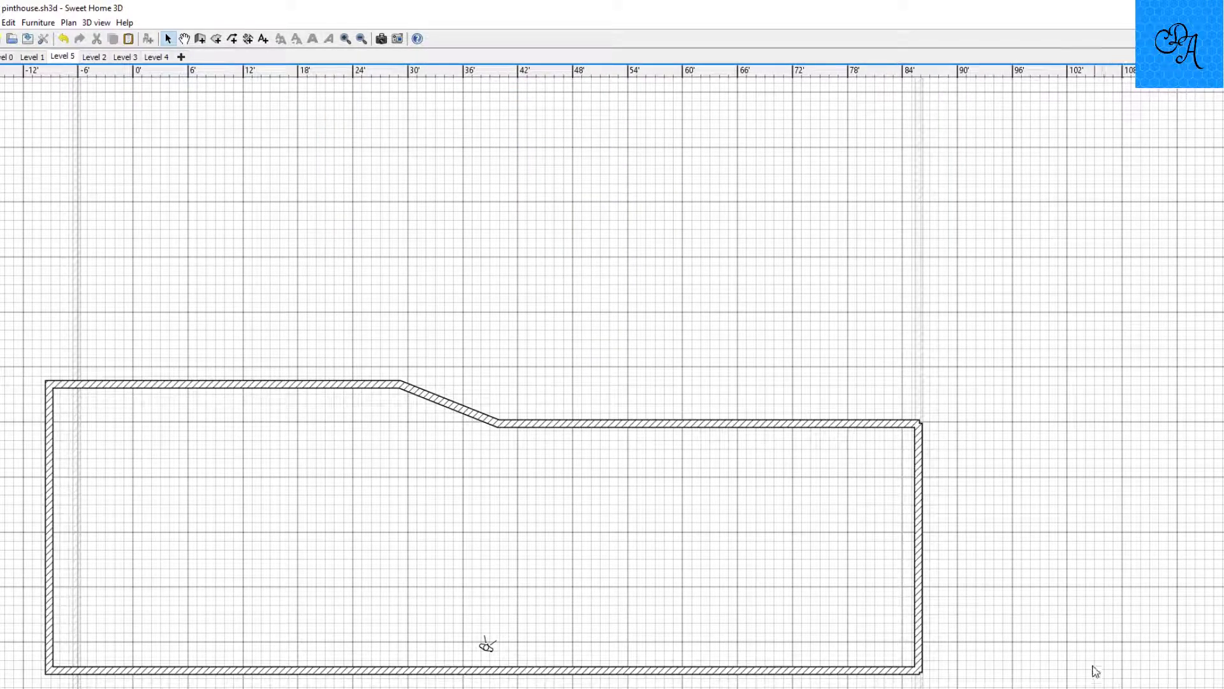
click(918, 624)
drag(917, 624, 924, 618)
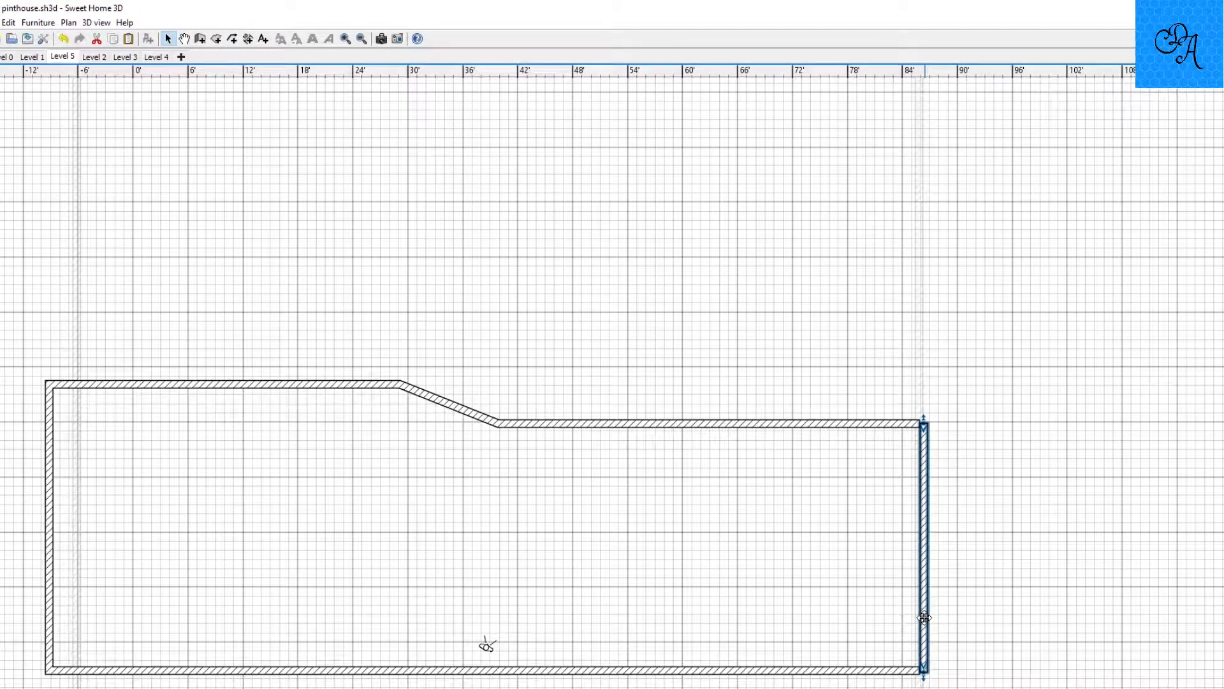
key(Right)
key(Right)
key(Right)
key(Right)
key(Right)
key(Right)
key(Right)
key(Right)
key(Right)
key(Right)
key(Right)
key(Right)
key(Right)
key(Right)
key(Right)
key(Right)
key(Right)
key(Right)
key(Right)
key(Right)
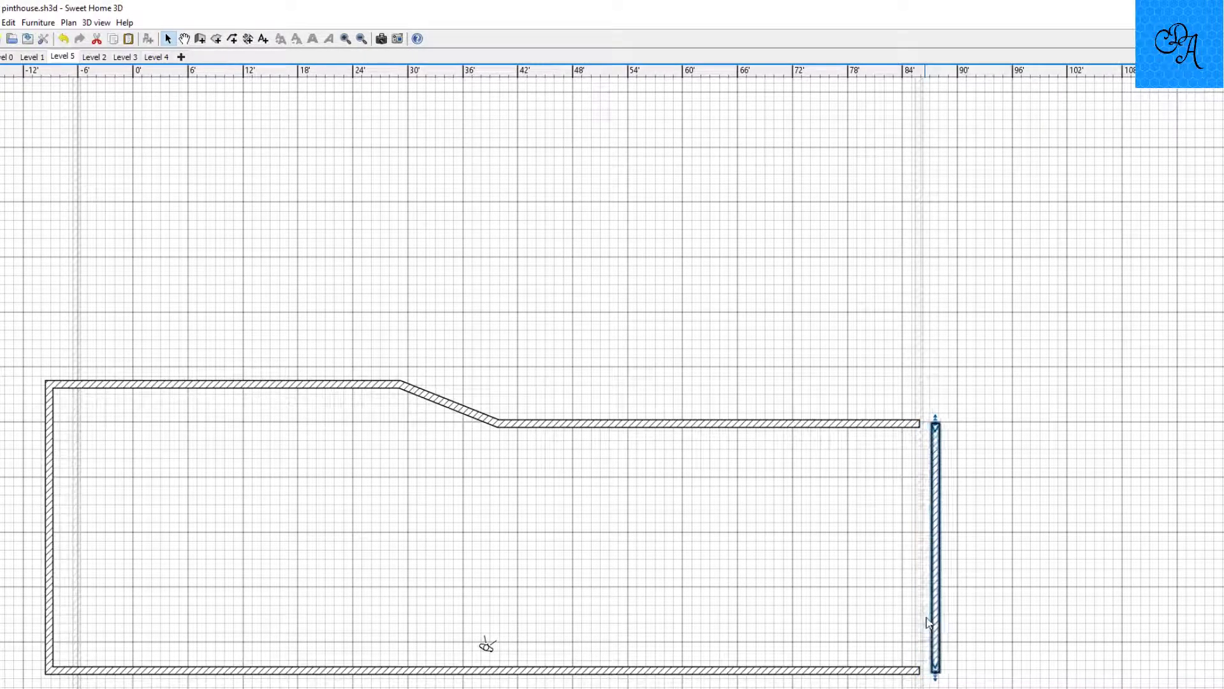
key(Right)
key(Right)
key(Right)
key(Right)
key(Right)
key(Right)
key(Right)
key(Right)
key(Right)
key(Right)
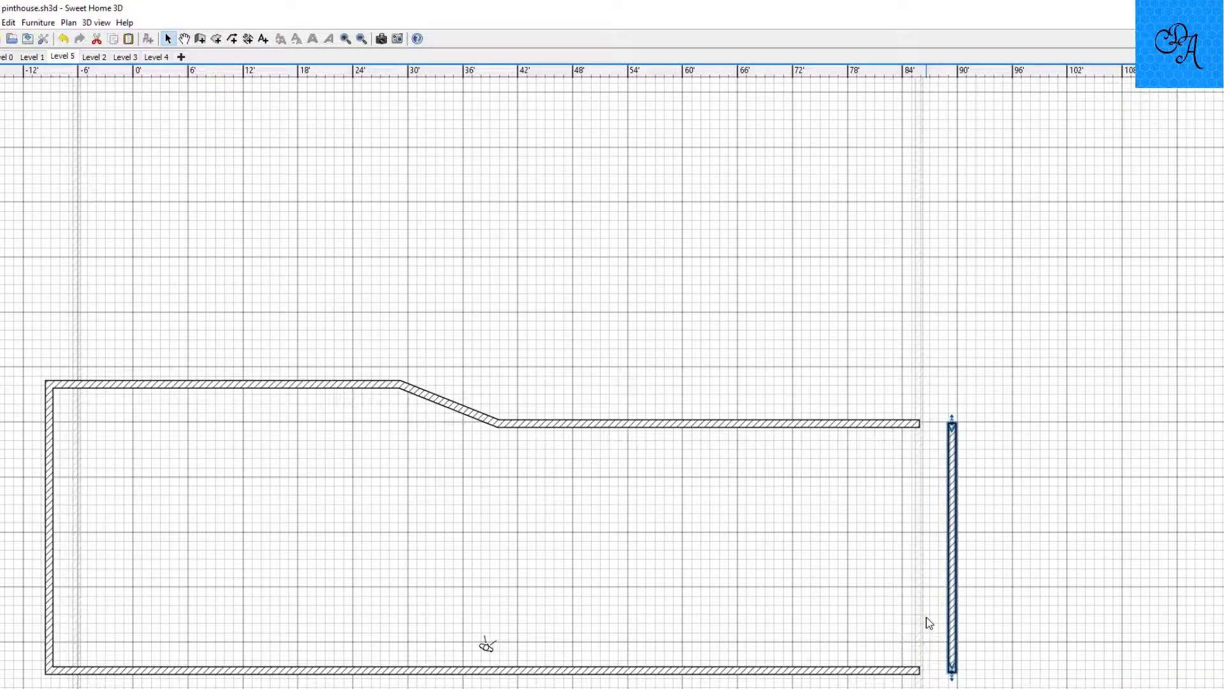
key(Right)
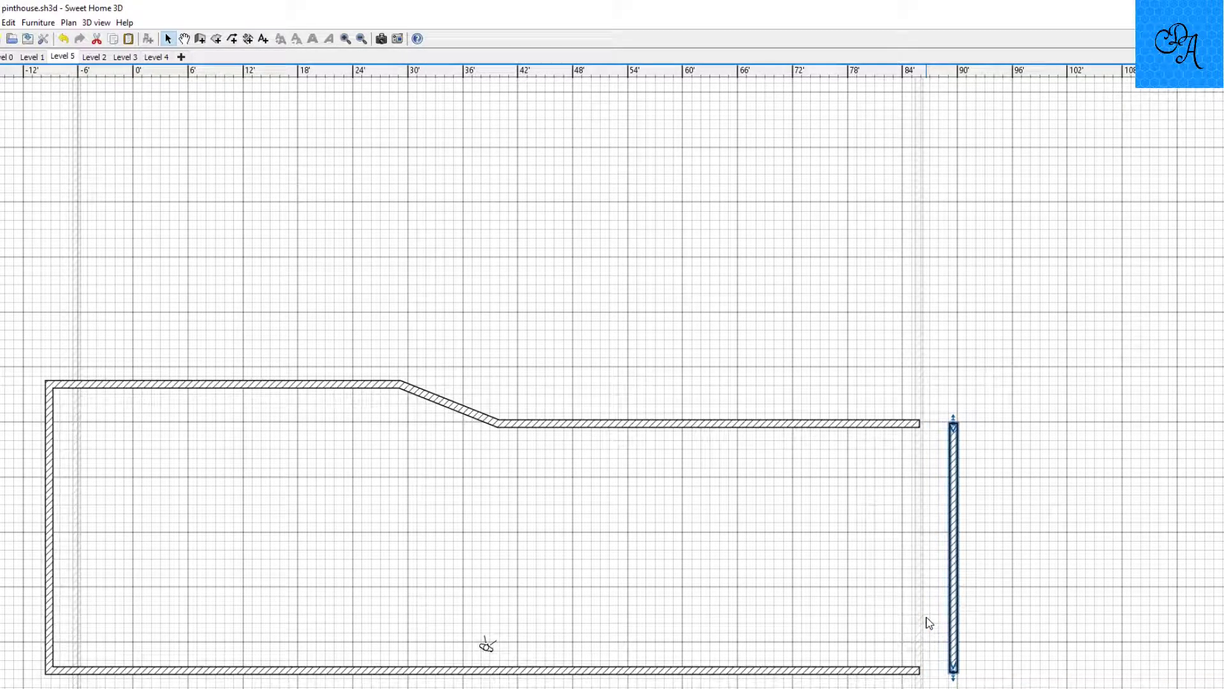
Extend the Level 5 outline's lower wall to meet the relocated right end wall, and clear the selection
click(916, 673)
drag(917, 671, 954, 664)
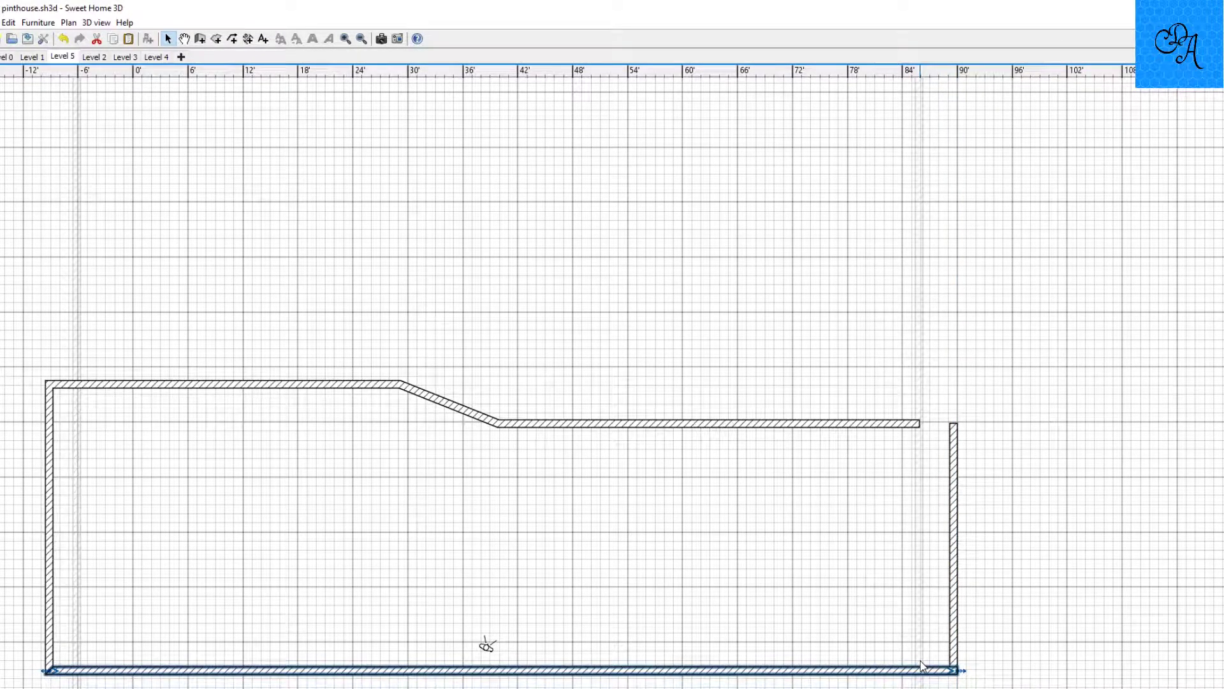
click(947, 640)
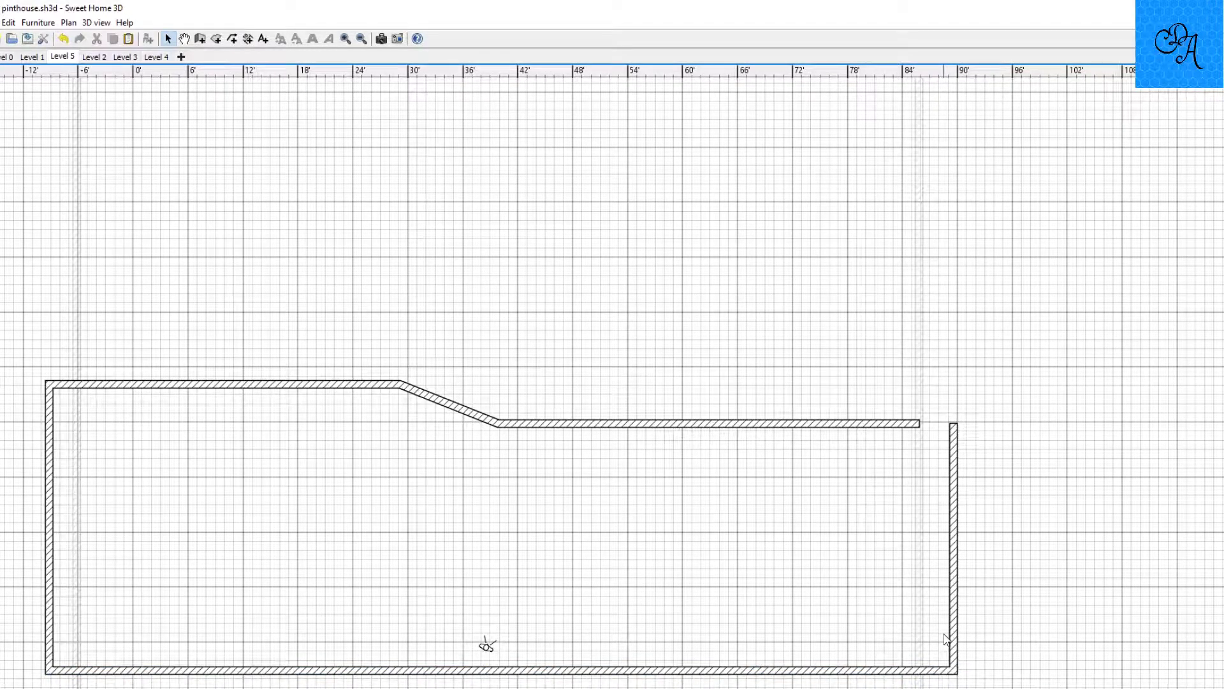
click(952, 647)
drag(951, 647, 952, 647)
click(929, 646)
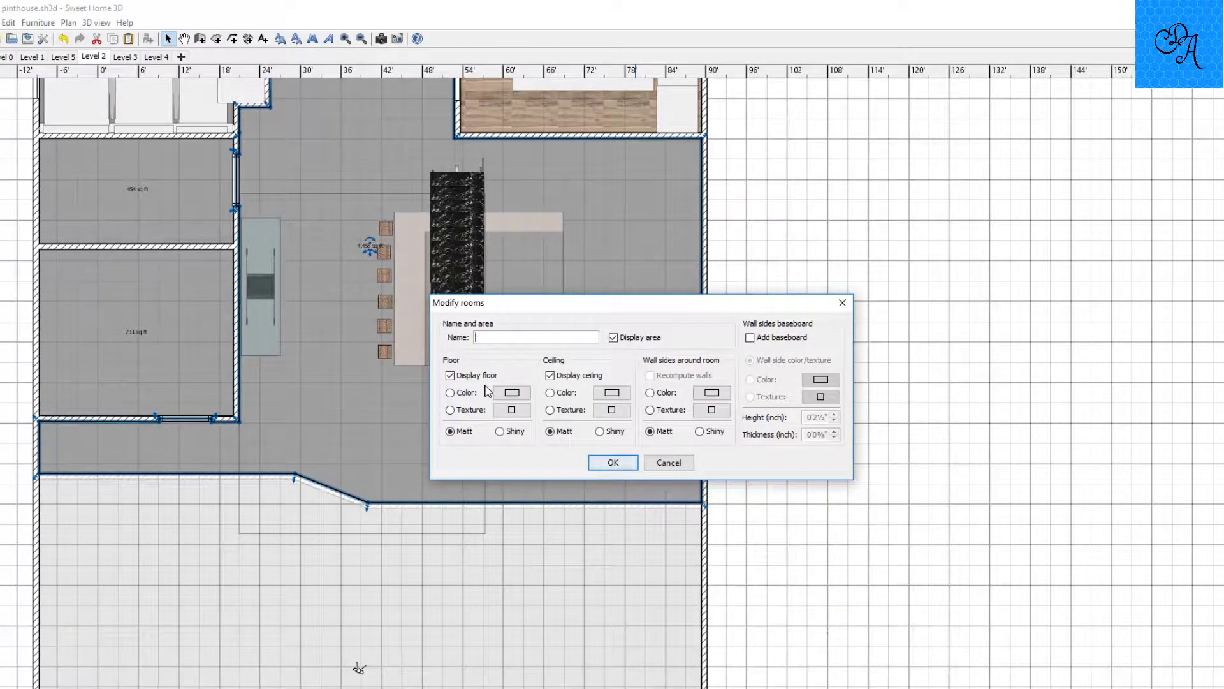
Give the large Level 2 room a carpet floor texture, searching the texture catalogue for "carpet 8"
click(512, 410)
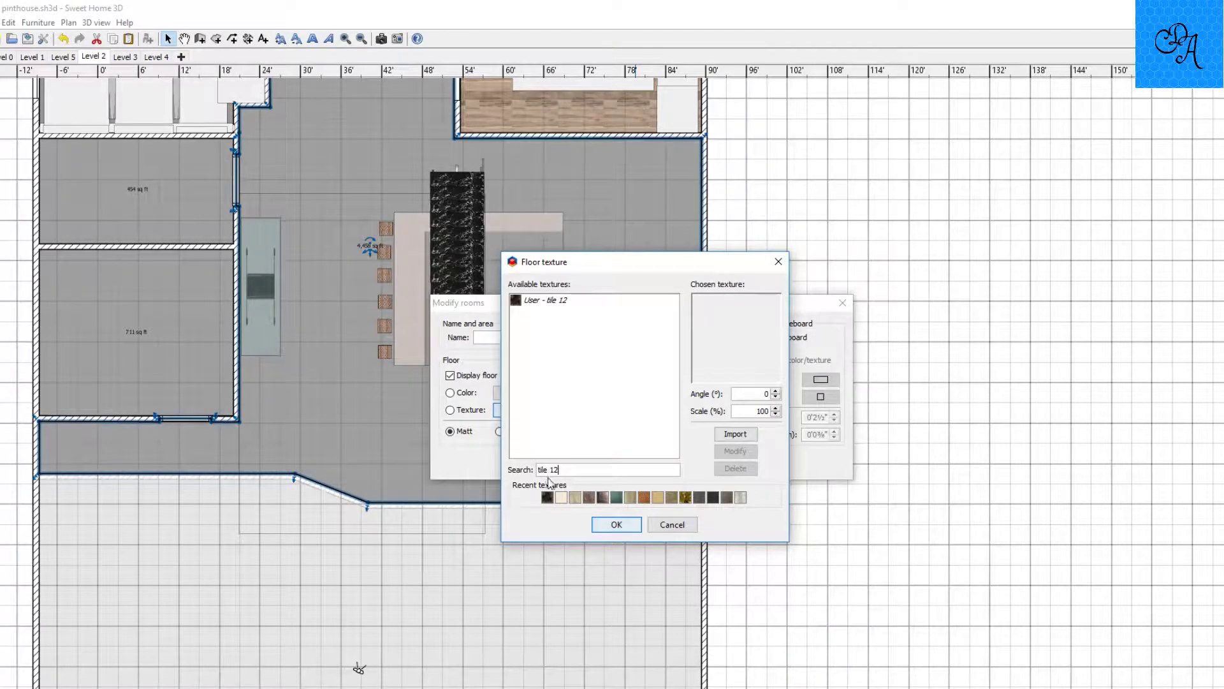
key(Home)
triple_click(566, 468)
text(carp)
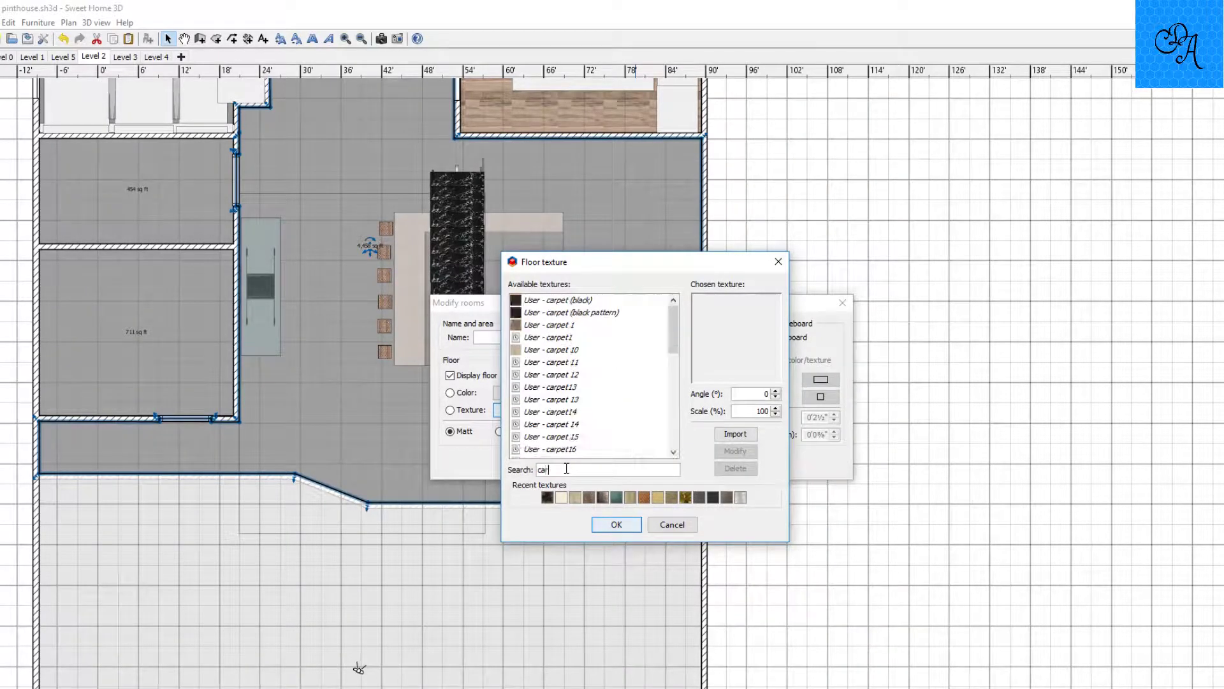
text(et 8)
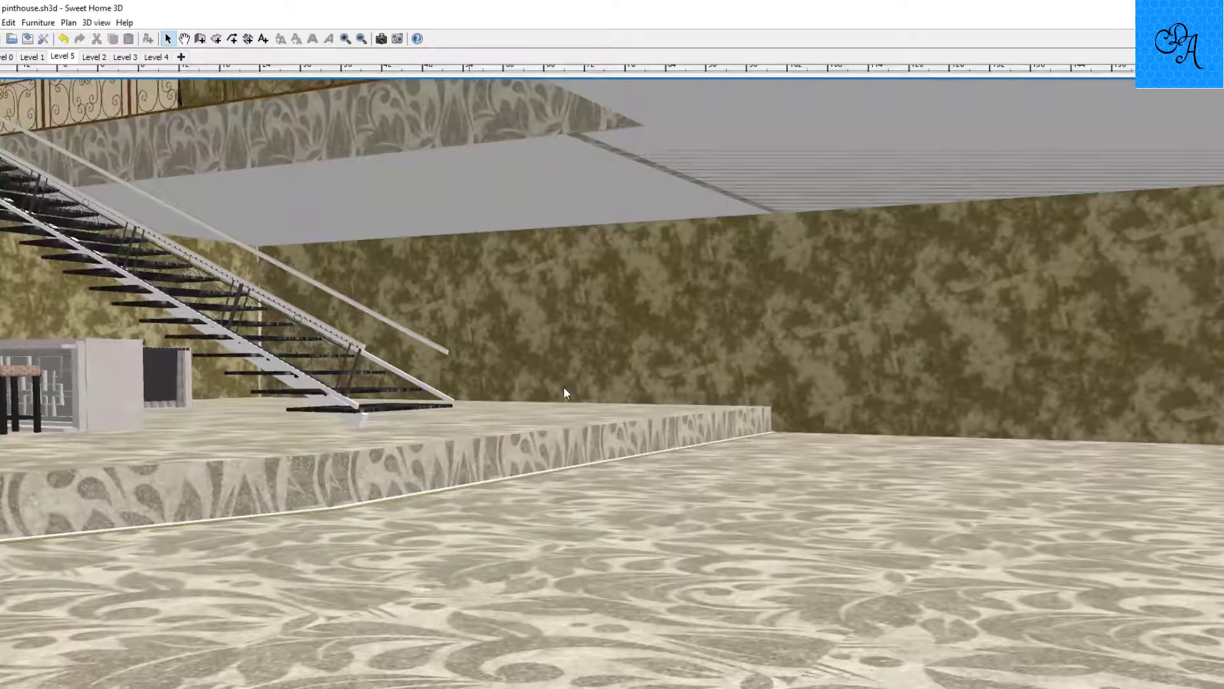